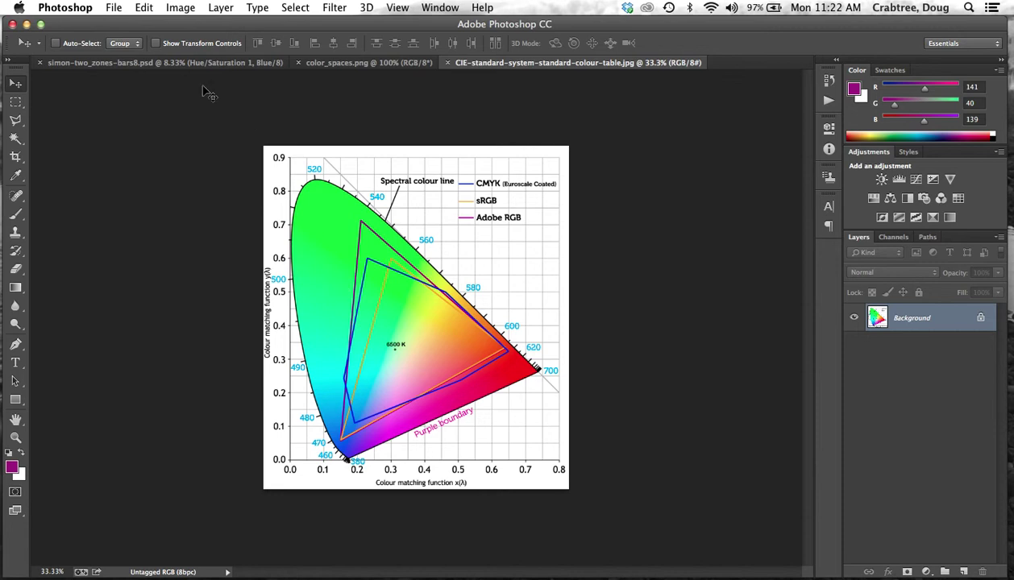
Switch to the simon-two_zones-bars8.psd document and set up a custom proof condition simulating U.S. Sheetfed Coated v2
{"action": "left_click", "coordinate": [109, 63]}
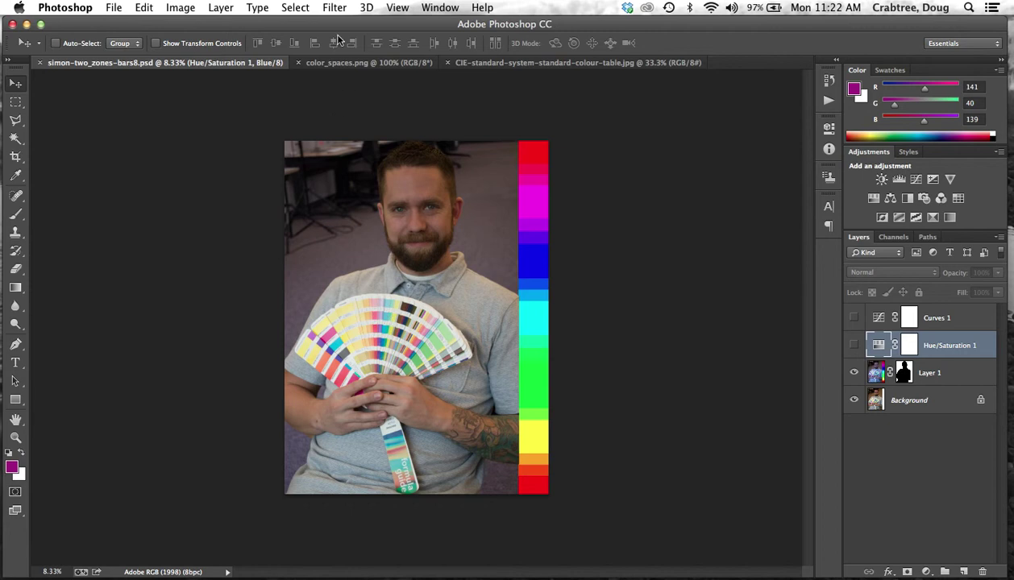
{"action": "left_click", "coordinate": [176, 9]}
{"action": "mouse_move", "coordinate": [191, 25]}
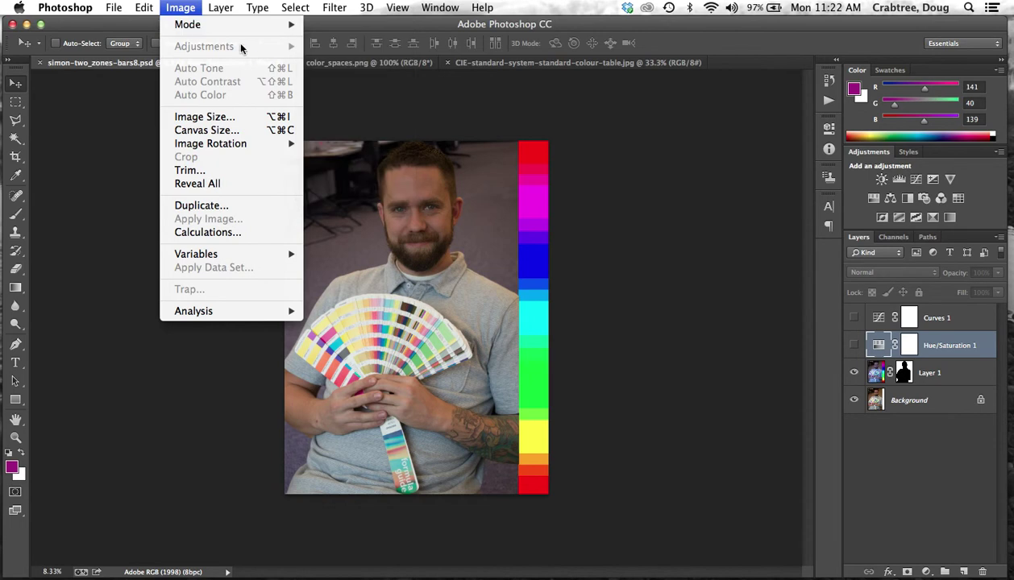
{"action": "left_click", "coordinate": [194, 8]}
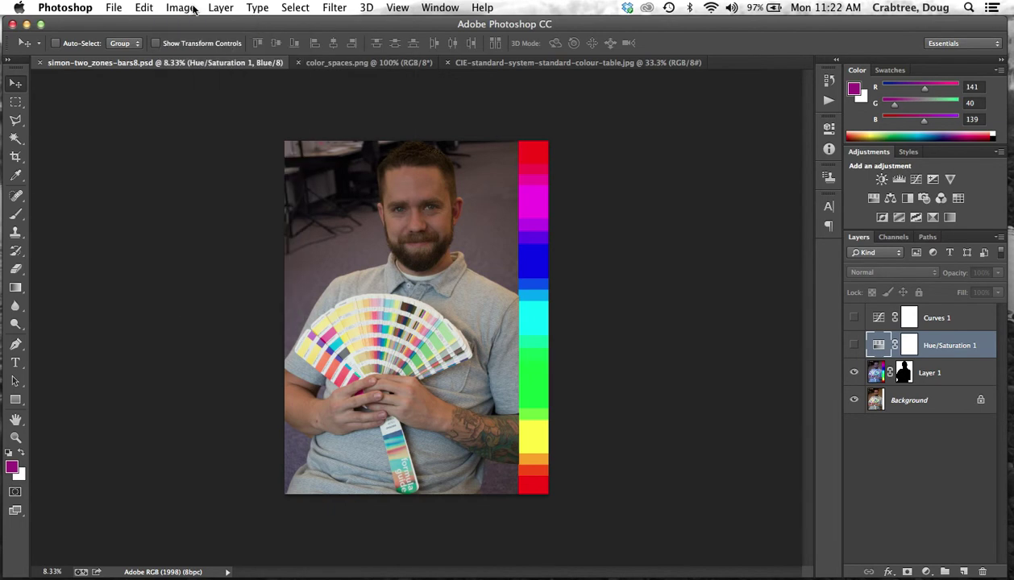
{"action": "left_click", "coordinate": [398, 10]}
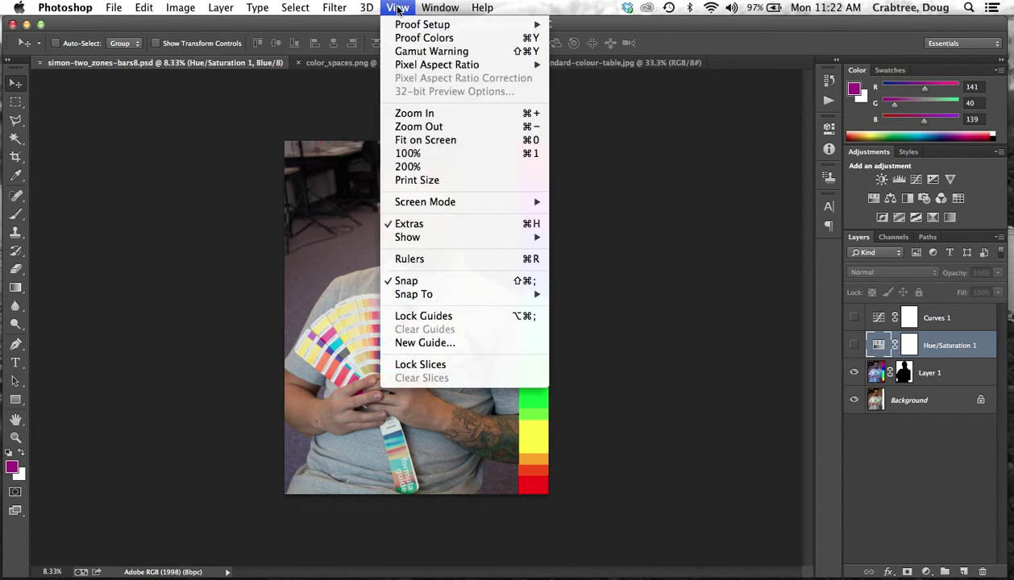
{"action": "mouse_move", "coordinate": [413, 24]}
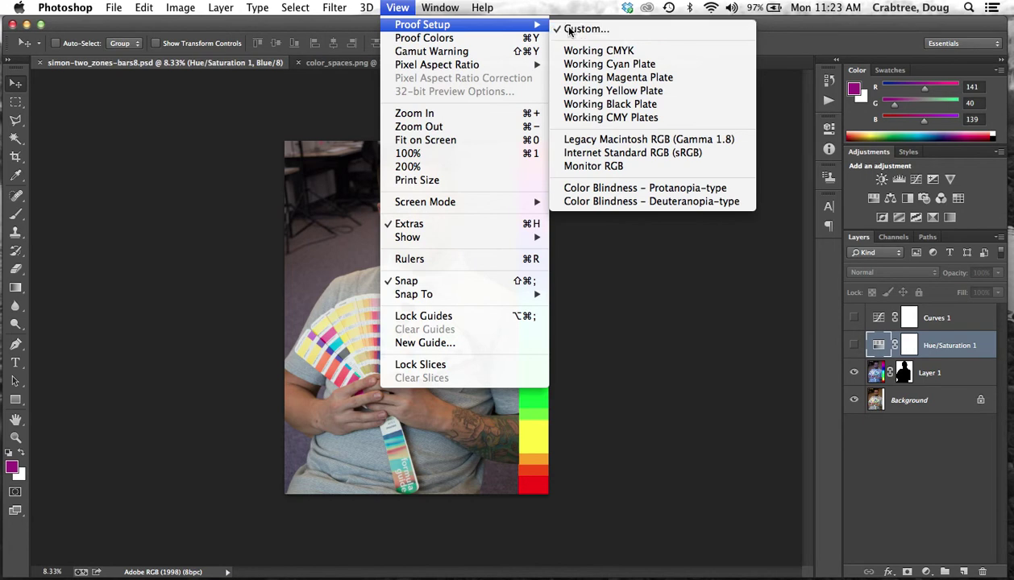
{"action": "left_click", "coordinate": [569, 30]}
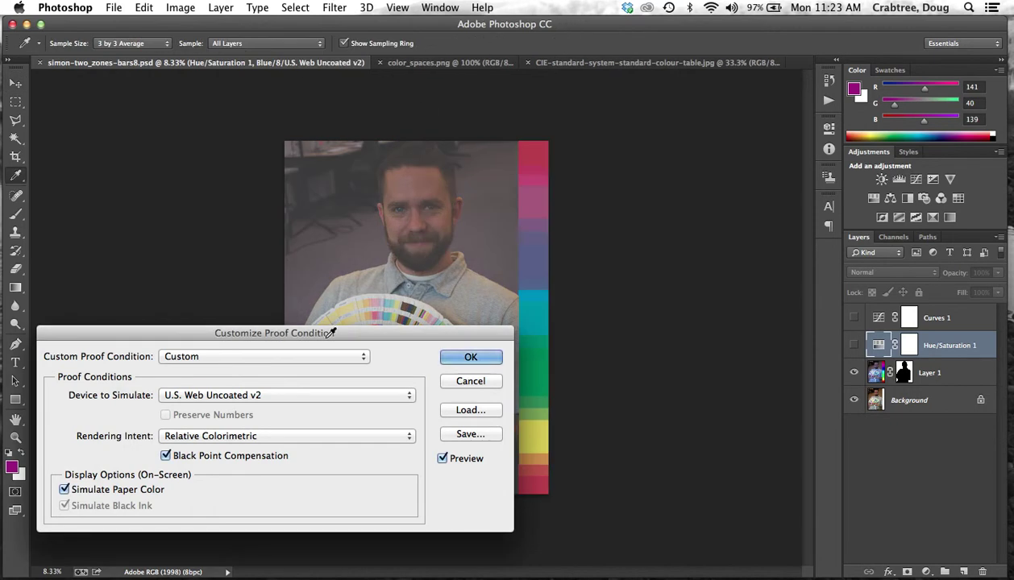
{"action": "left_click", "coordinate": [410, 397]}
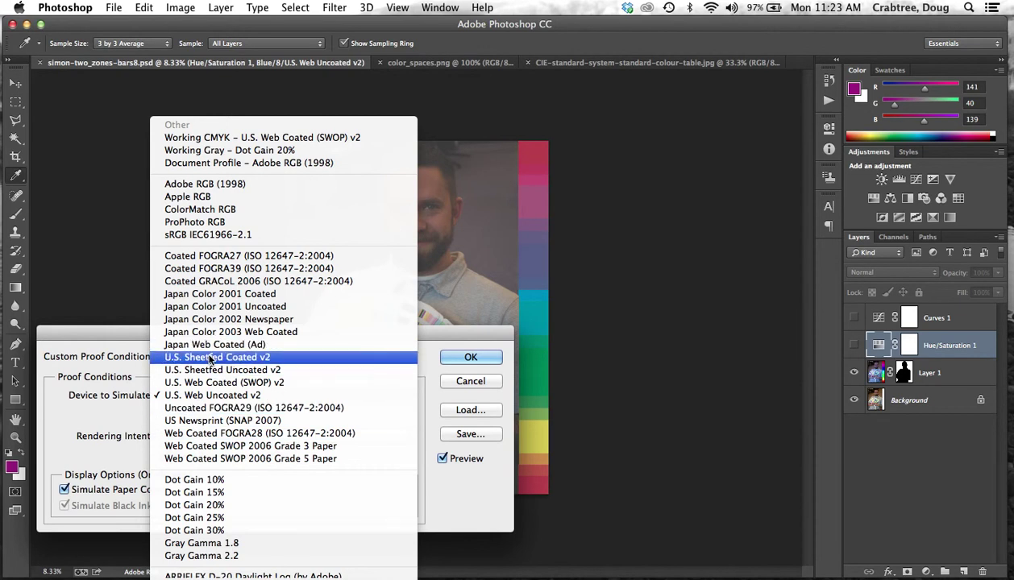
{"action": "left_click", "coordinate": [211, 360]}
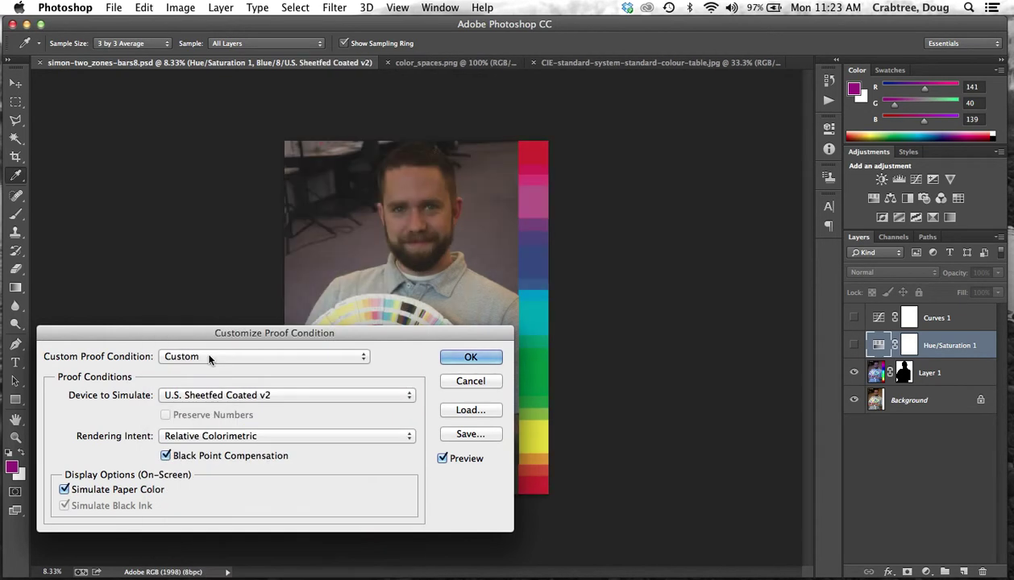
Compare the original colors with the U.S. Sheetfed Coated v2 proof by toggling the preview off and on
{"action": "left_click", "coordinate": [440, 457]}
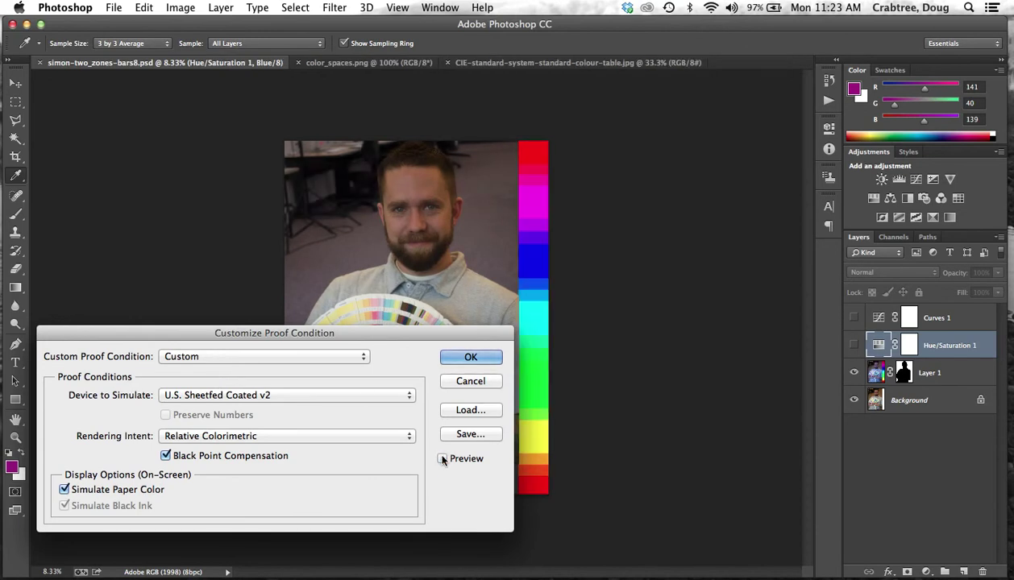
{"action": "left_click", "coordinate": [441, 458]}
{"action": "left_click", "coordinate": [442, 459]}
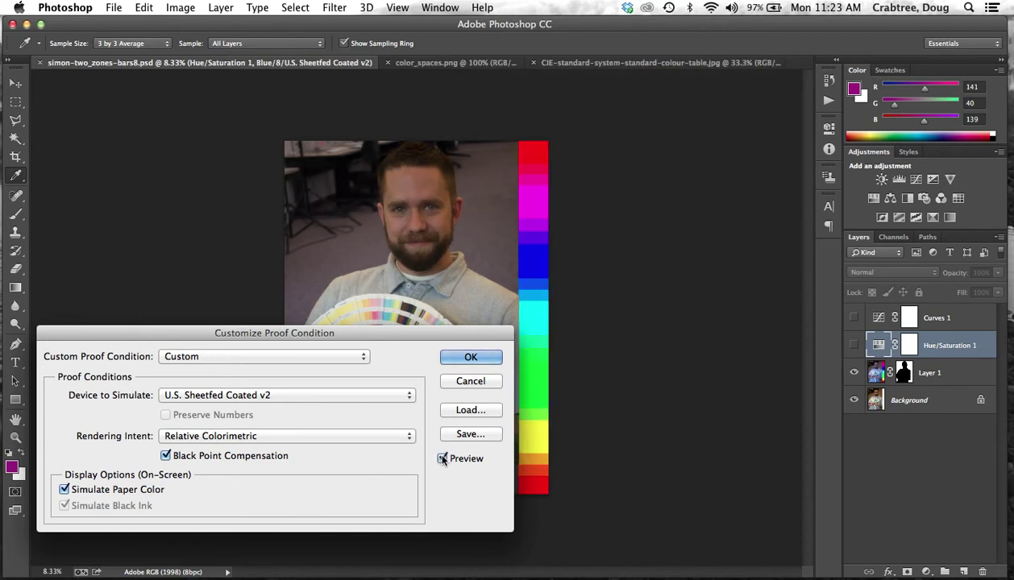
{"action": "left_click", "coordinate": [441, 459]}
{"action": "left_click", "coordinate": [442, 459]}
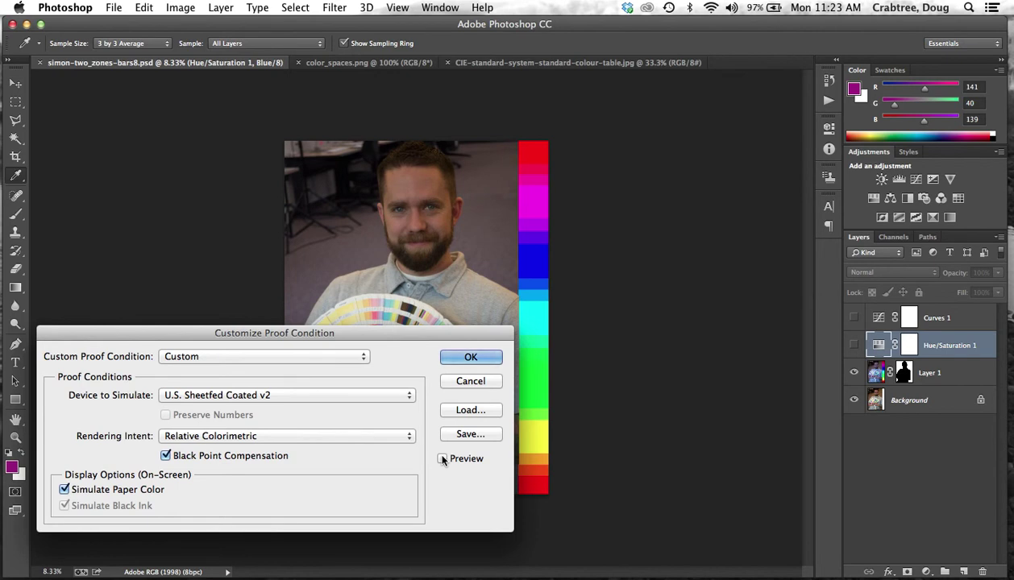
{"action": "left_click", "coordinate": [441, 458]}
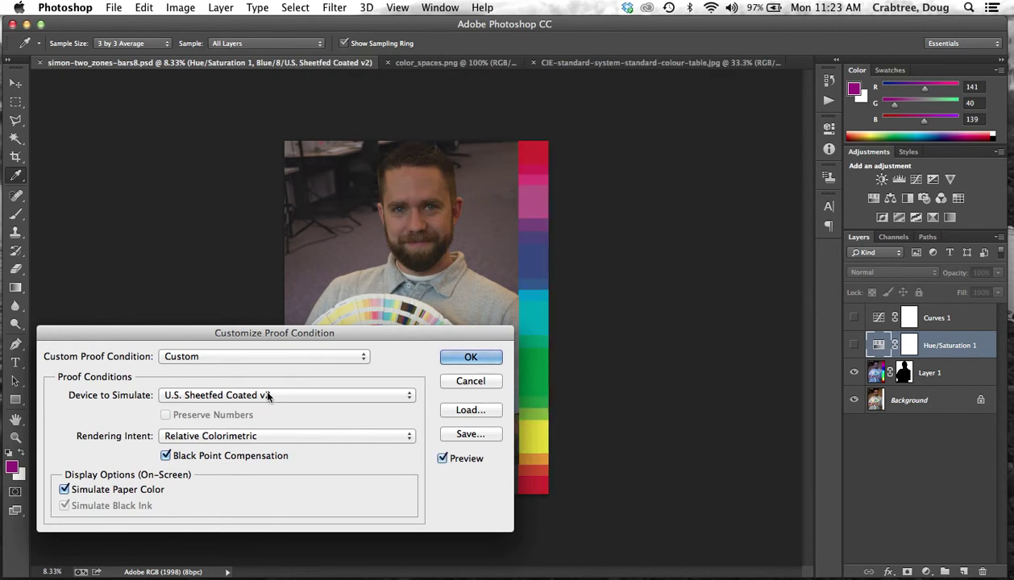
{"action": "left_click", "coordinate": [442, 458]}
{"action": "left_click", "coordinate": [441, 459]}
Change the simulated device to U.S. Sheetfed Uncoated v2 and then to U.S. Web Uncoated v2
{"action": "left_click", "coordinate": [300, 394]}
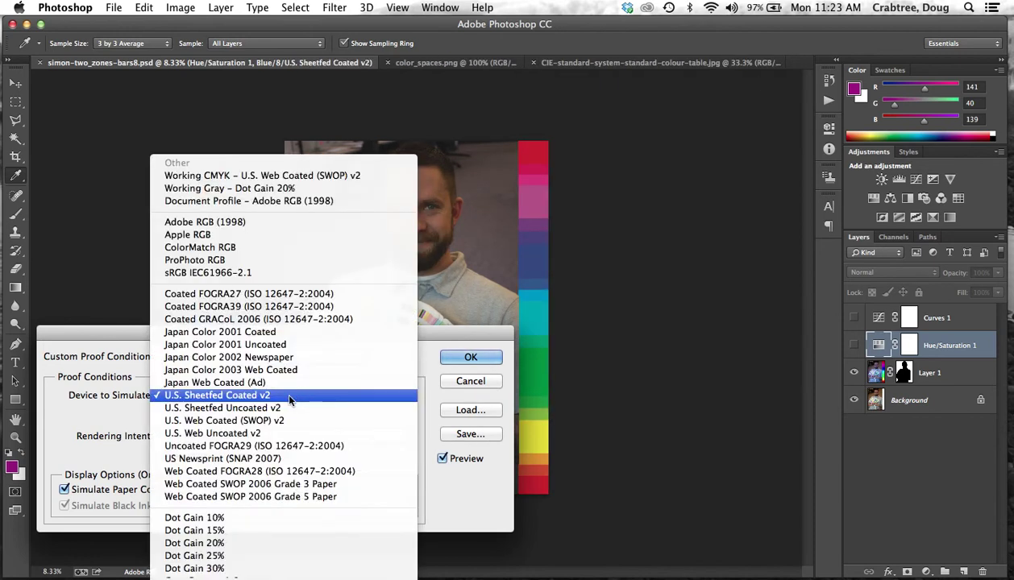
{"action": "left_click", "coordinate": [266, 408]}
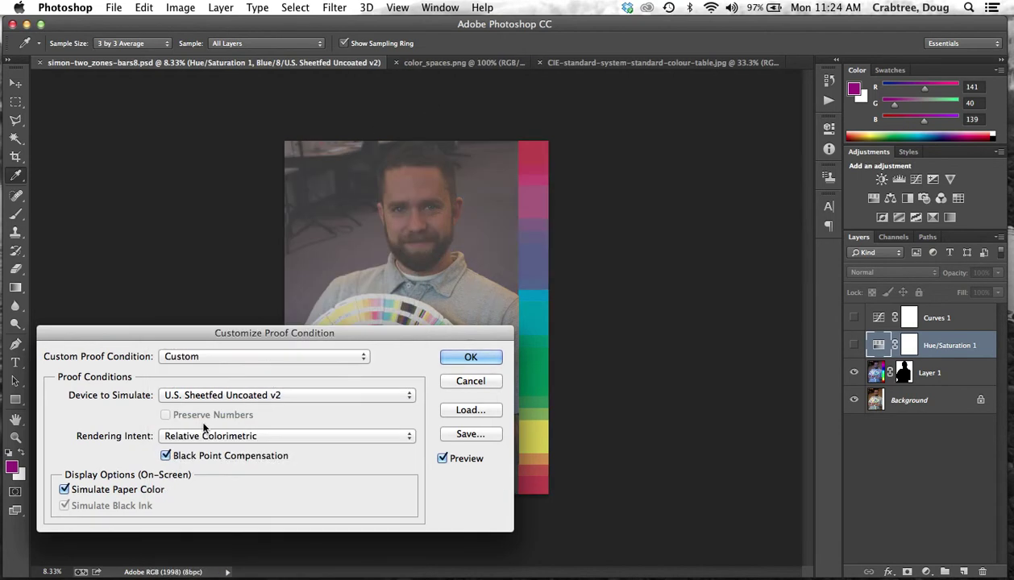
{"action": "left_click", "coordinate": [238, 396]}
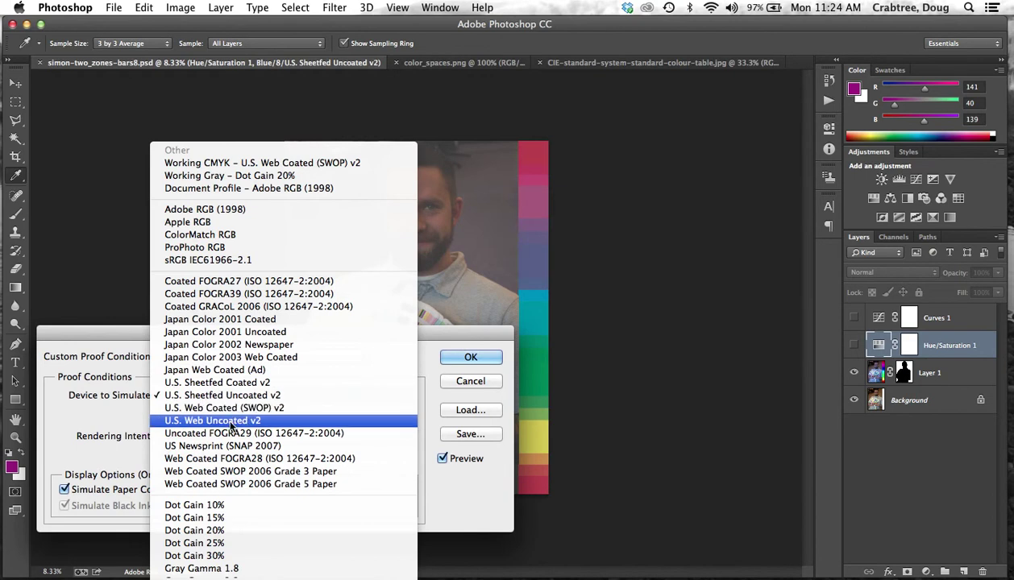
{"action": "left_click", "coordinate": [231, 421]}
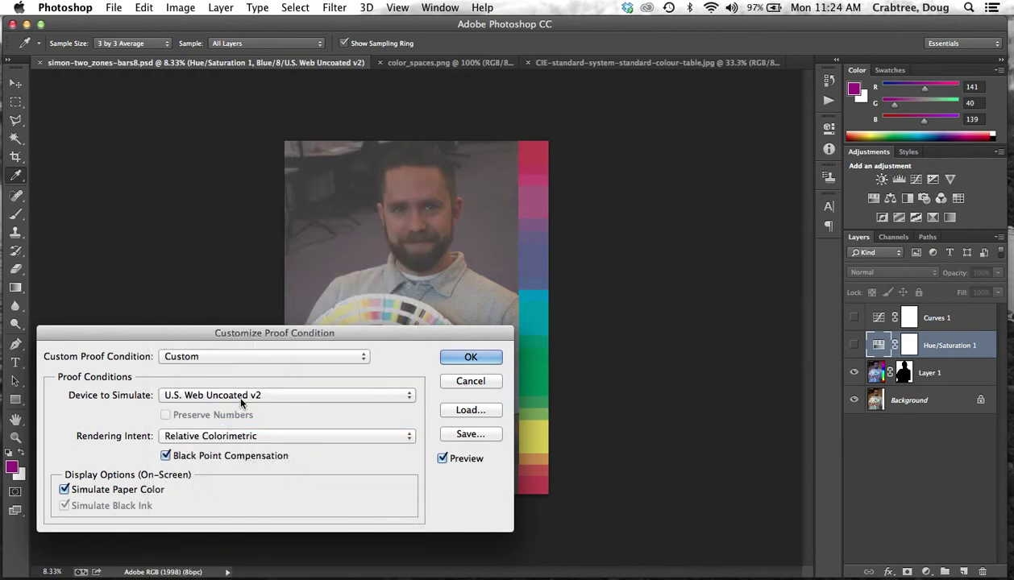
Set the simulated device to US Newsprint (SNAP 2007) and toggle the preview to compare it with the original colors
{"action": "left_click_drag", "start_coordinate": [445, 333], "coordinate": [405, 324]}
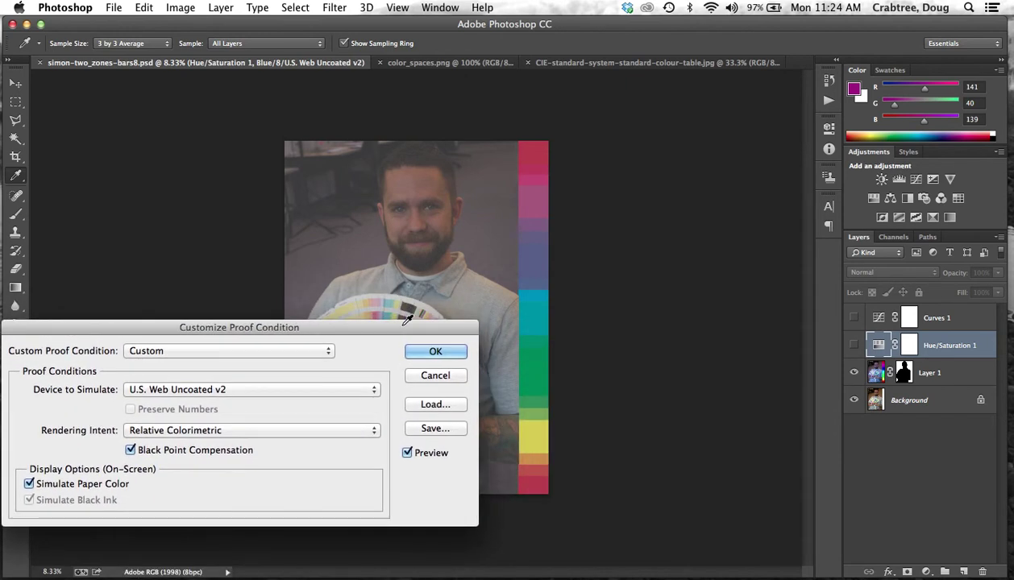
{"action": "left_click", "coordinate": [198, 392]}
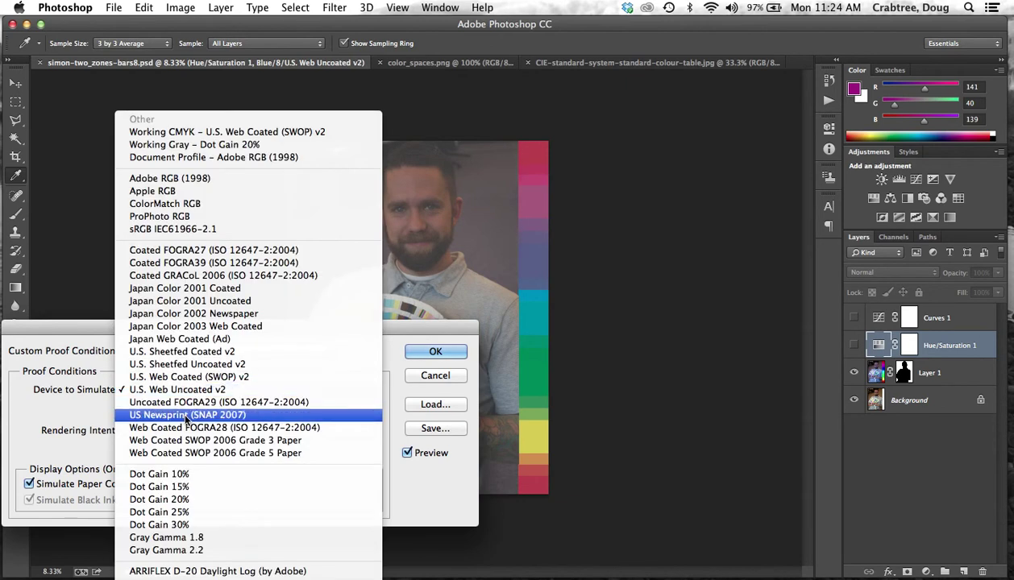
{"action": "left_click", "coordinate": [186, 415]}
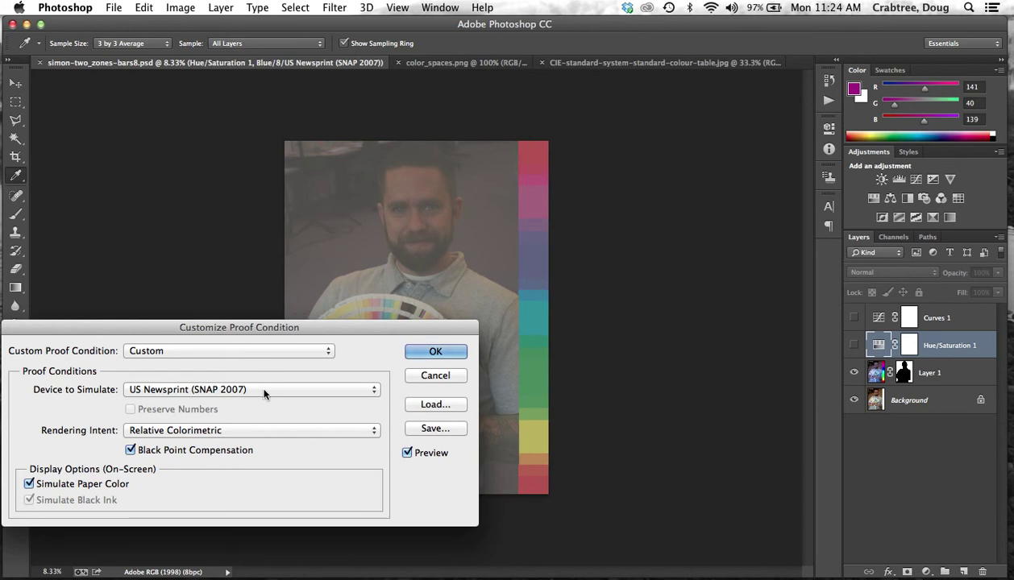
{"action": "left_click", "coordinate": [407, 453]}
{"action": "left_click", "coordinate": [407, 454]}
{"action": "left_click", "coordinate": [407, 453]}
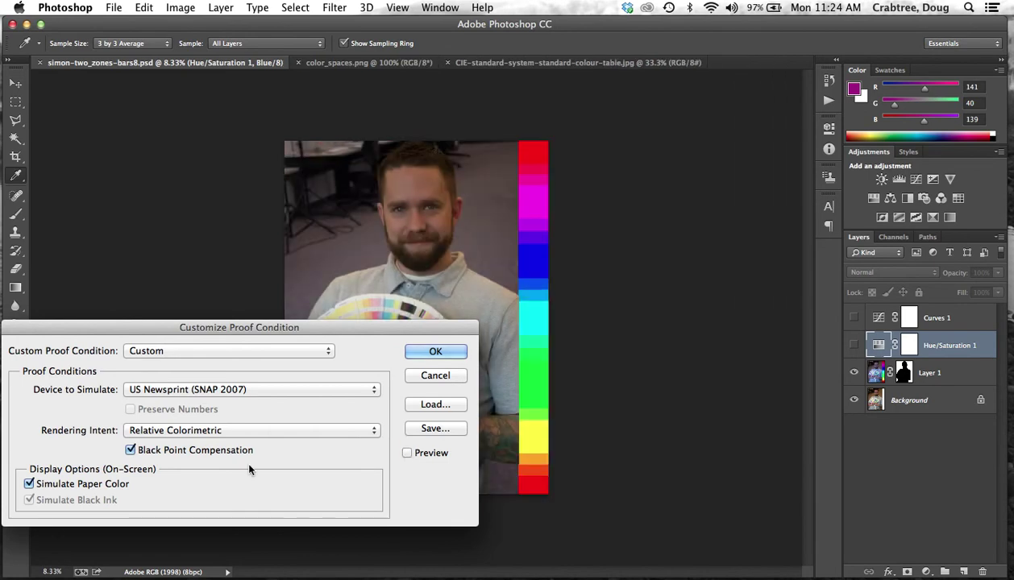
Compare the newsprint proof with and without Simulate Paper Color, then apply the proof condition with that option off and the preview on
{"action": "left_click", "coordinate": [29, 485]}
{"action": "left_click", "coordinate": [29, 484]}
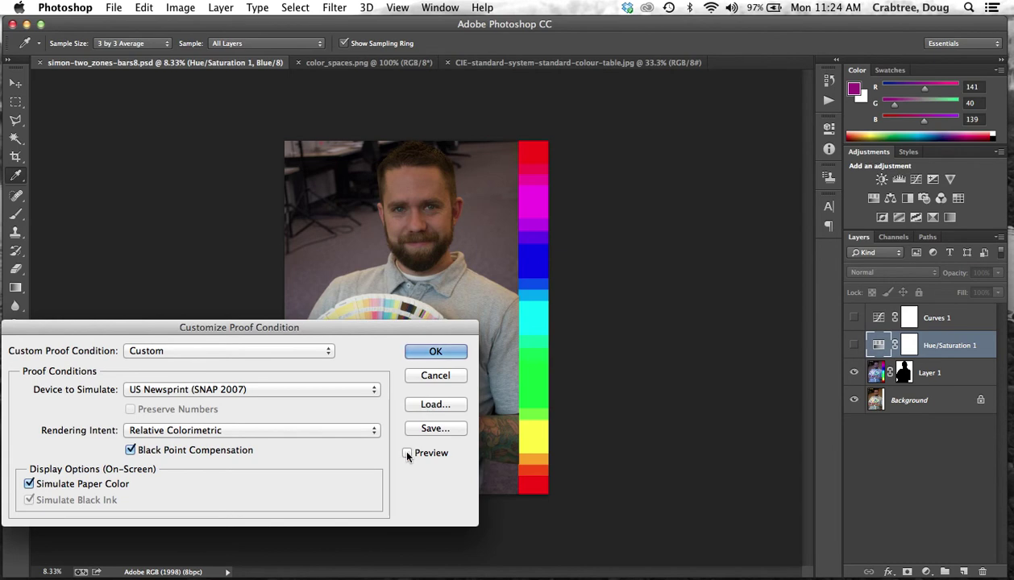
{"action": "left_click", "coordinate": [407, 453]}
{"action": "left_click", "coordinate": [29, 484]}
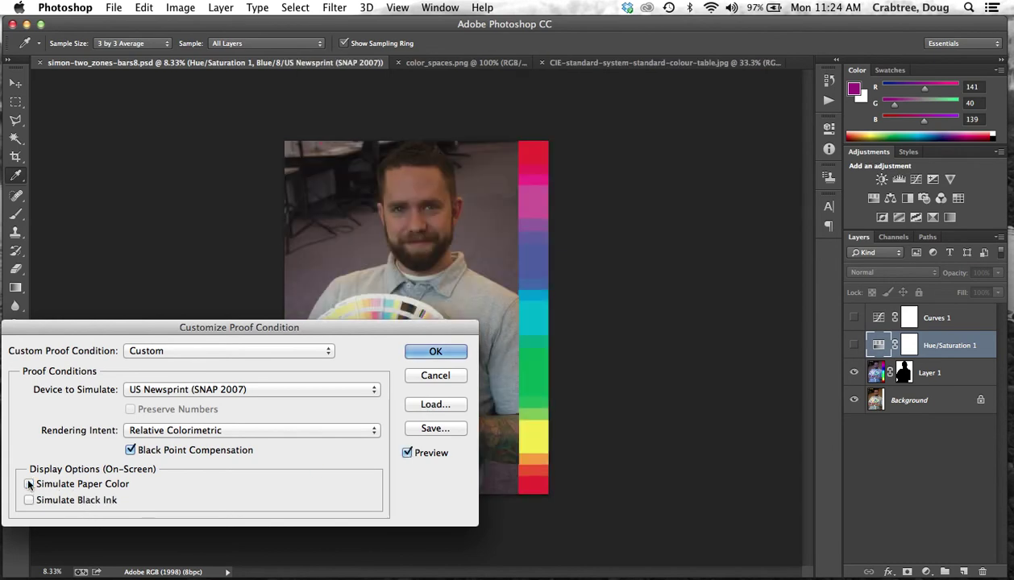
{"action": "left_click", "coordinate": [29, 484]}
{"action": "left_click", "coordinate": [29, 485]}
{"action": "left_click", "coordinate": [29, 484]}
{"action": "left_click", "coordinate": [29, 484]}
{"action": "left_click", "coordinate": [29, 483]}
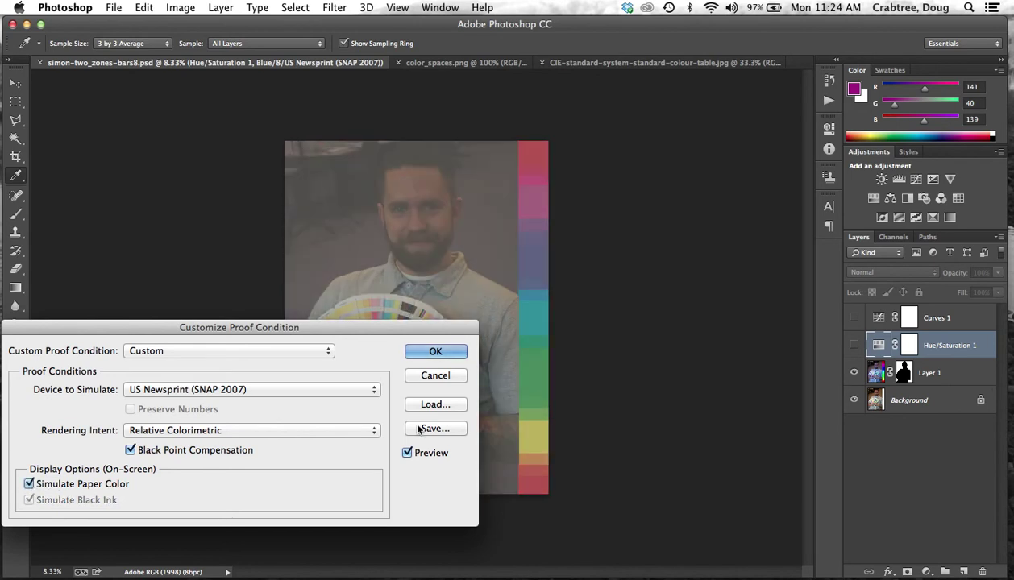
{"action": "left_click", "coordinate": [29, 484]}
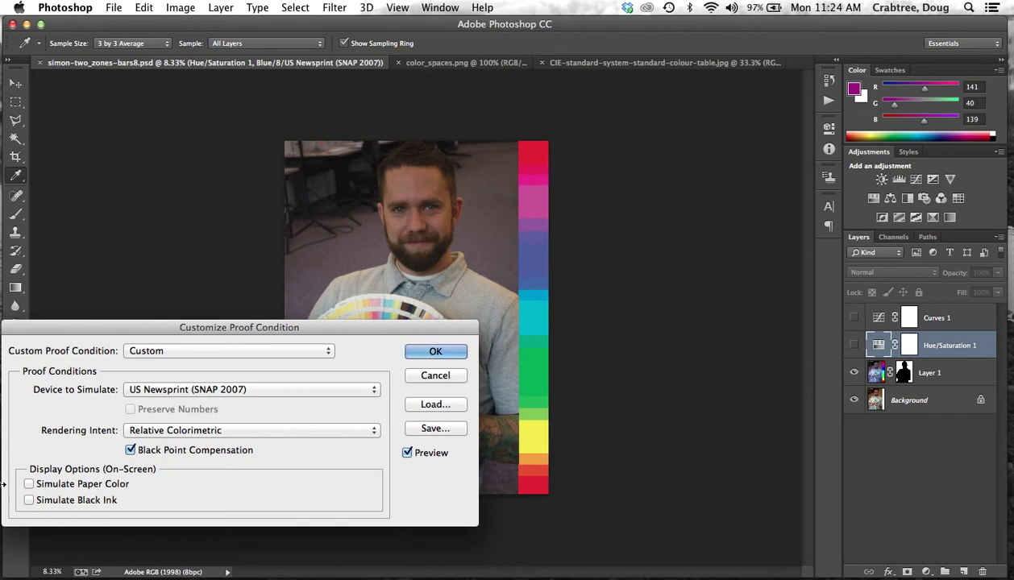
{"action": "left_click", "coordinate": [435, 352]}
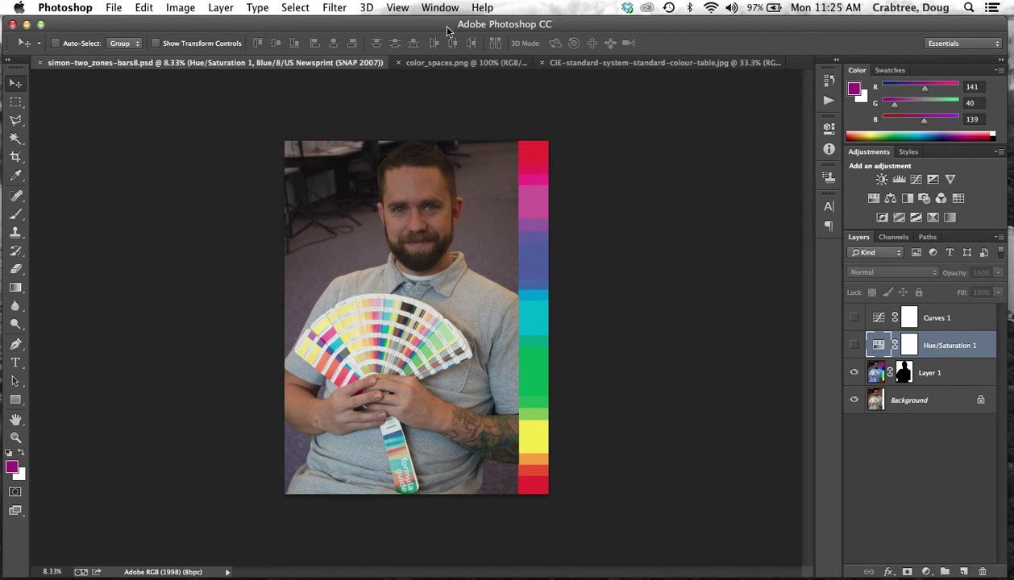
Toggle Proof Colors repeatedly to compare the original image with its US Newsprint proof
{"action": "left_click", "coordinate": [395, 10]}
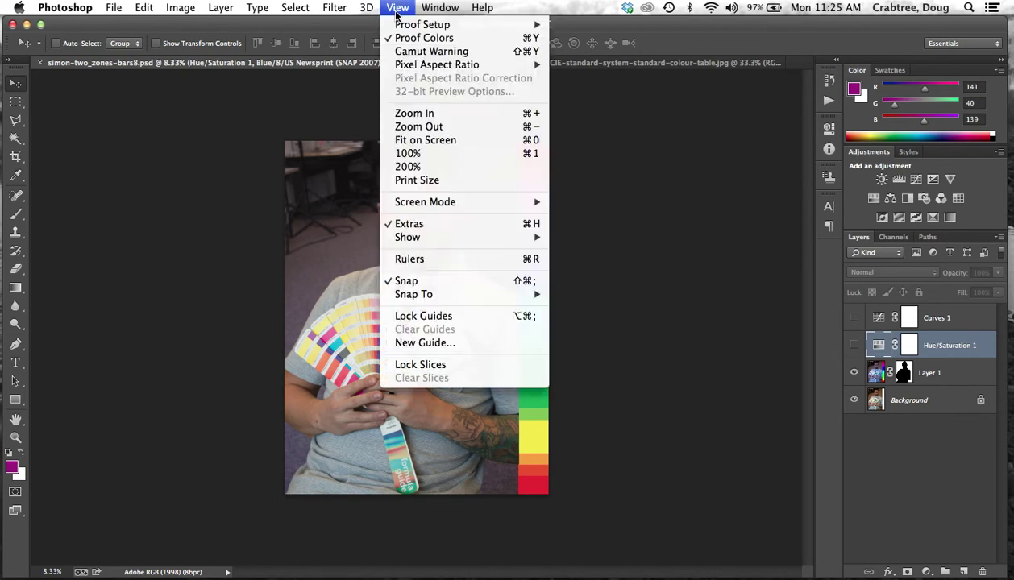
{"action": "left_click", "coordinate": [409, 40]}
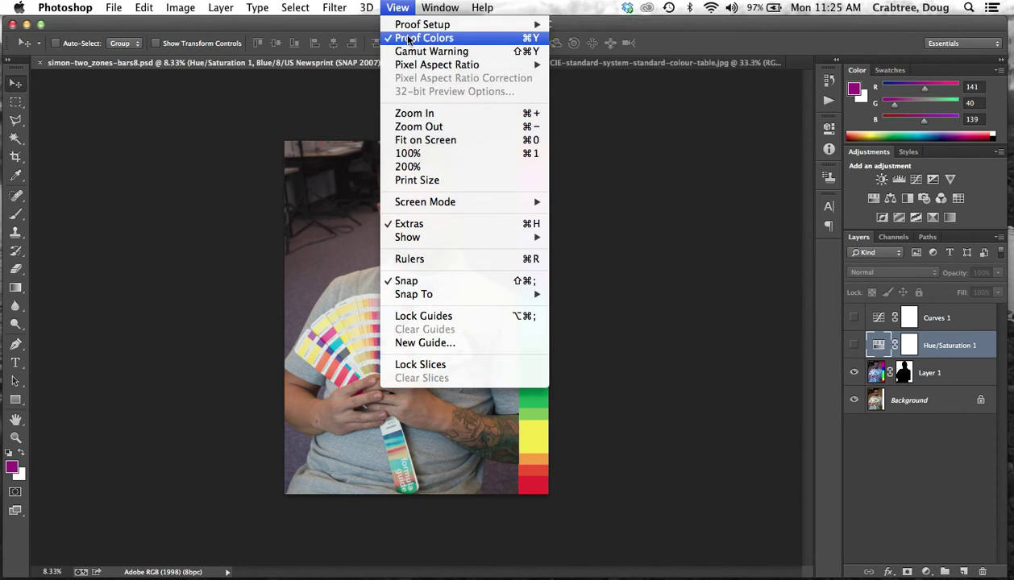
{"action": "key", "text": "super+y"}
{"action": "key", "text": "super+y"}
{"action": "key", "text": "super+y"}
{"action": "key", "text": "super+y"}
{"action": "key", "text": "super+y"}
{"action": "key", "text": "super+y"}
{"action": "key", "text": "super+y"}
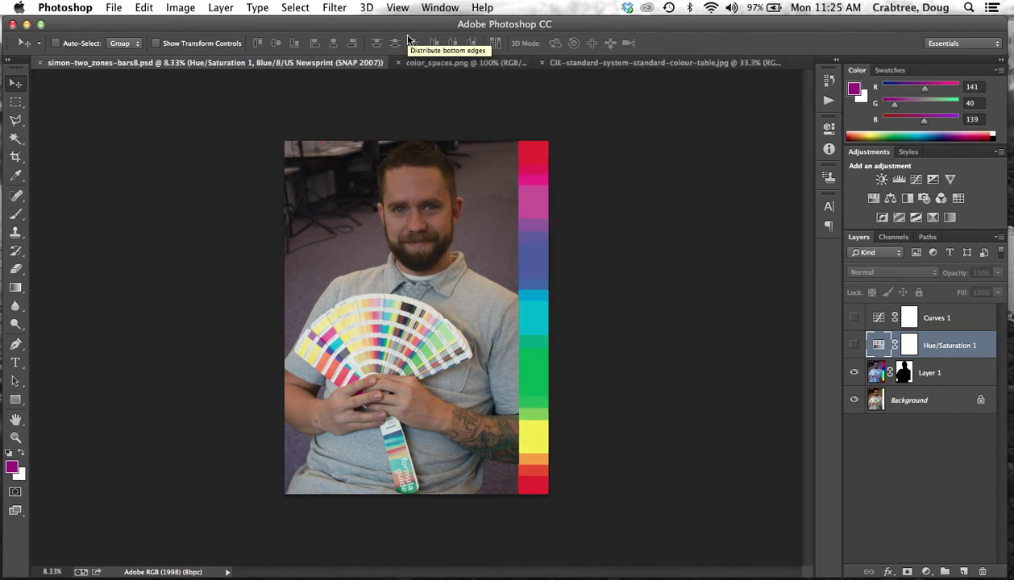
{"action": "key", "text": "super+y"}
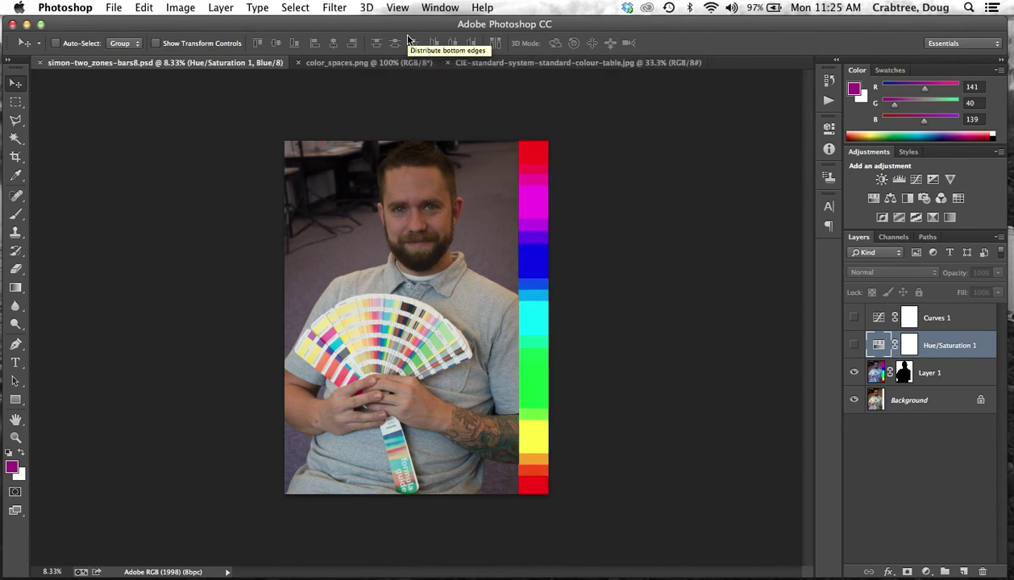
{"action": "key", "text": "super+y"}
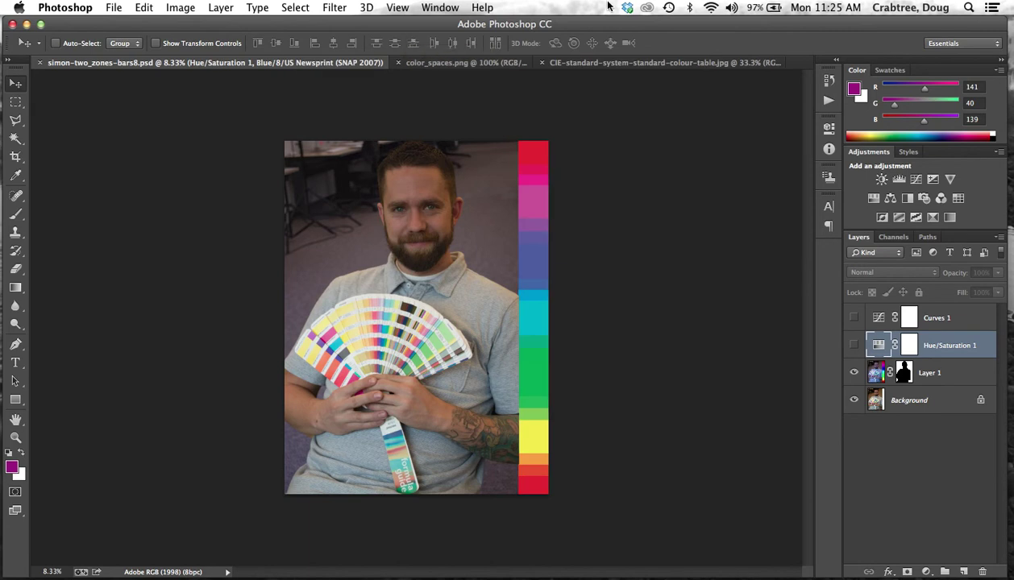
Show the Hue/Saturation 1 and Curves 1 adjustment layers and compare the adjusted image with Proof Colors off and on
{"action": "left_click", "coordinate": [853, 346]}
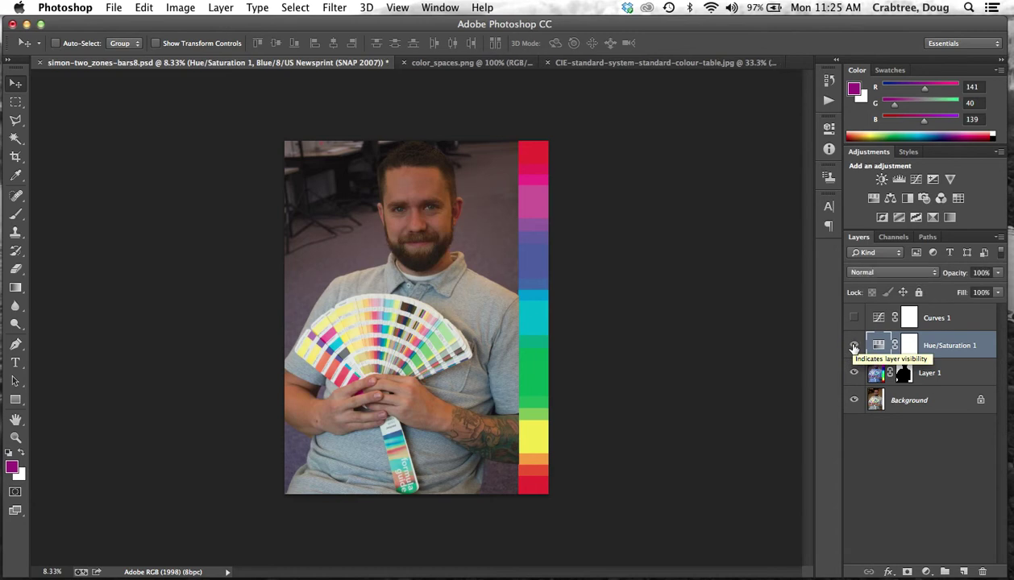
{"action": "left_click", "coordinate": [854, 348]}
{"action": "left_click", "coordinate": [854, 347]}
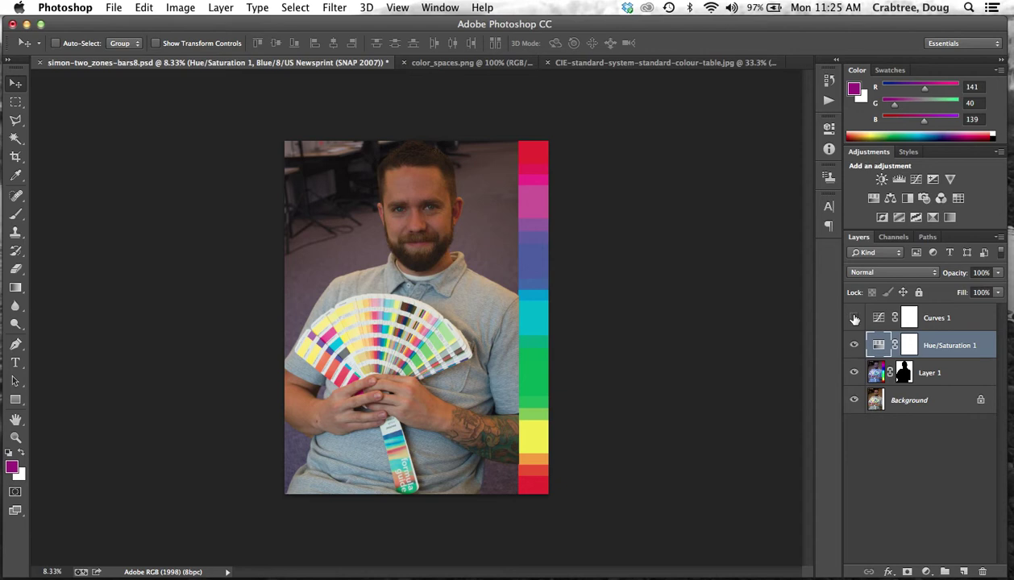
{"action": "left_click", "coordinate": [854, 318]}
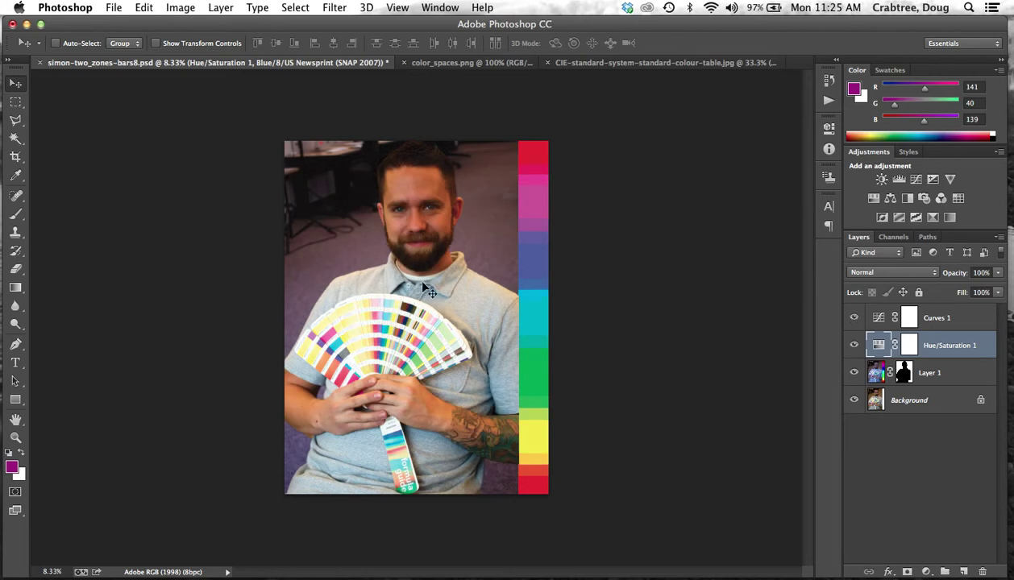
{"action": "key", "text": "super+y"}
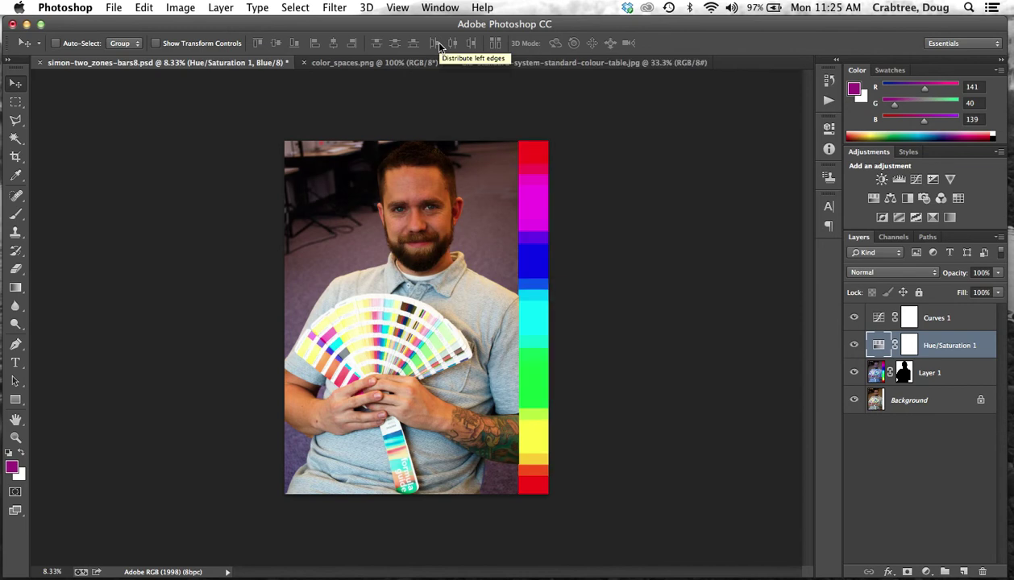
{"action": "key", "text": "super+y"}
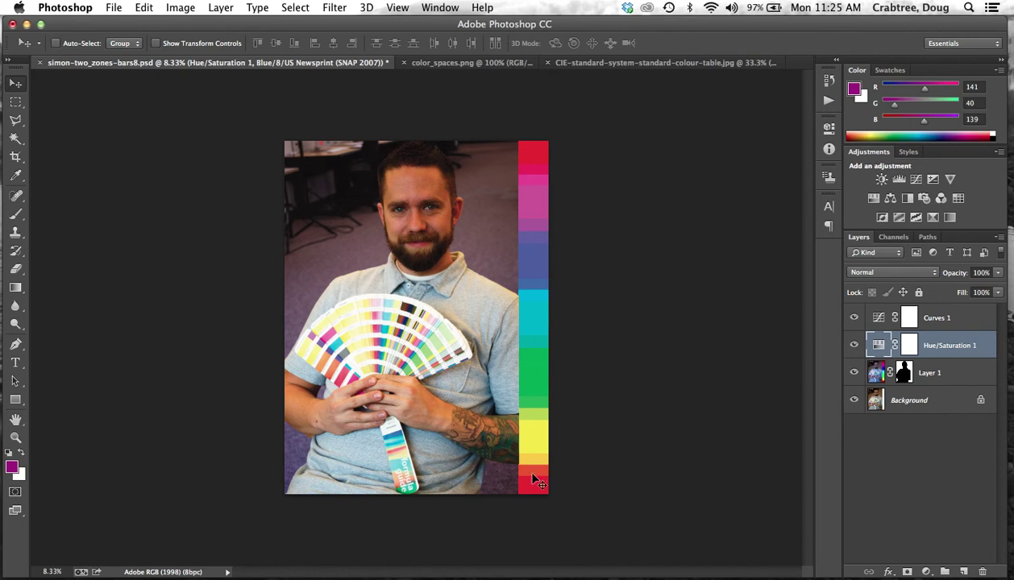
Turn on Simulate Paper Color in the custom US Newsprint (SNAP 2007) proof condition and apply it
{"action": "left_click", "coordinate": [396, 8]}
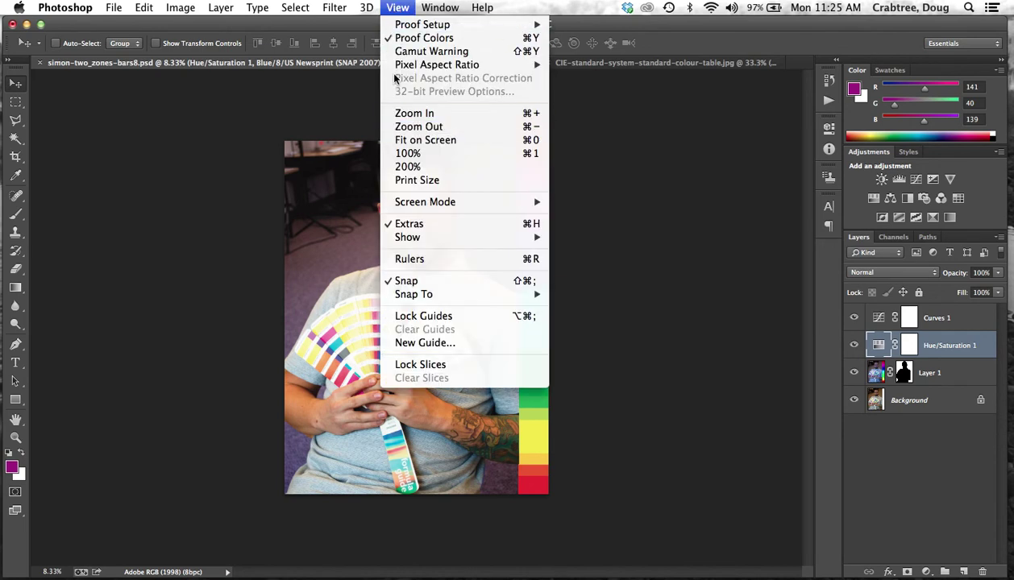
{"action": "mouse_move", "coordinate": [409, 25]}
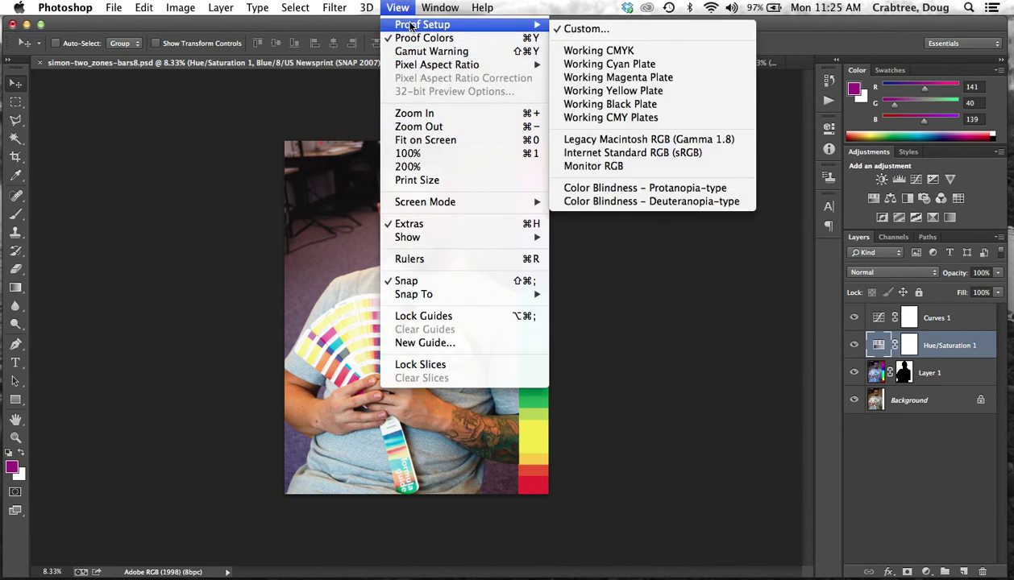
{"action": "left_click", "coordinate": [574, 29]}
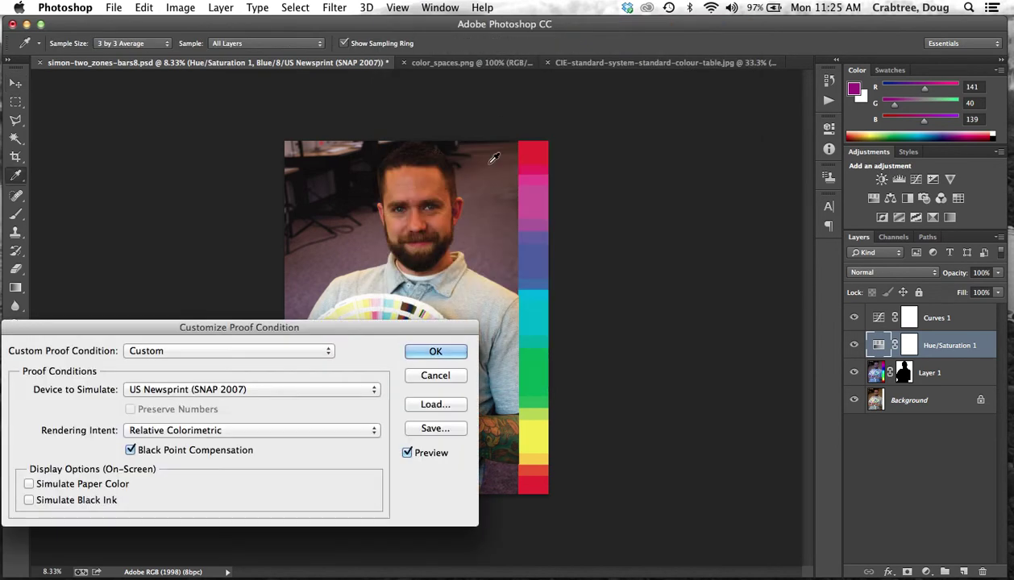
{"action": "left_click", "coordinate": [29, 484]}
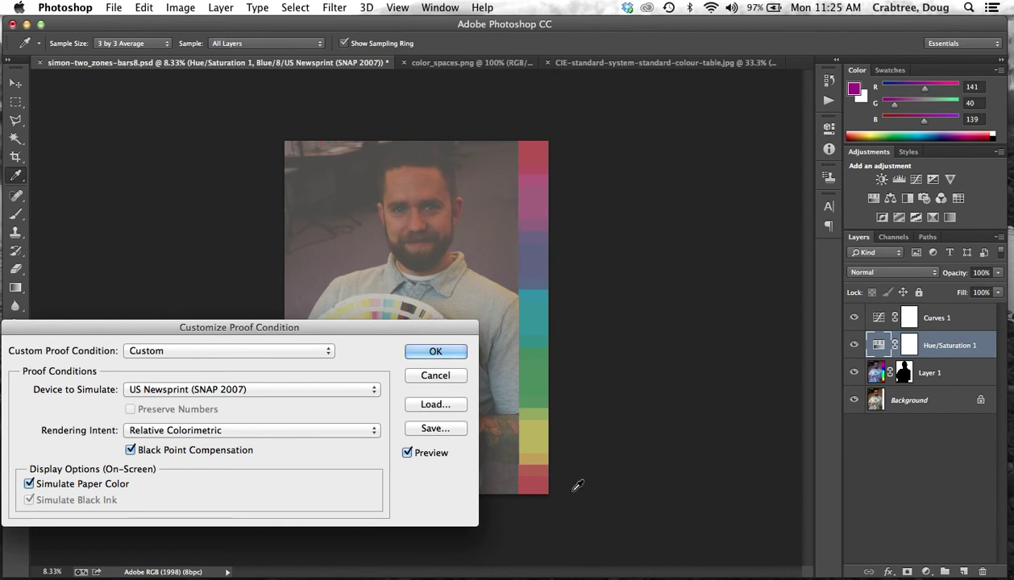
{"action": "left_click", "coordinate": [405, 355]}
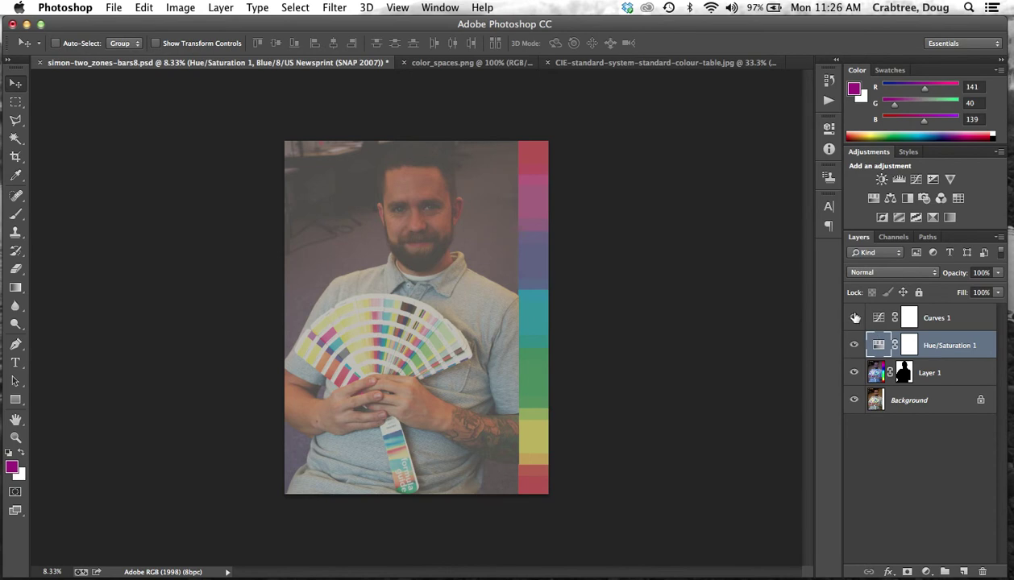
Hide and reshow the Curves 1 and Hue/Saturation 1 adjustment layers to compare their effect on the paper-simulated proof
{"action": "left_click", "coordinate": [854, 345]}
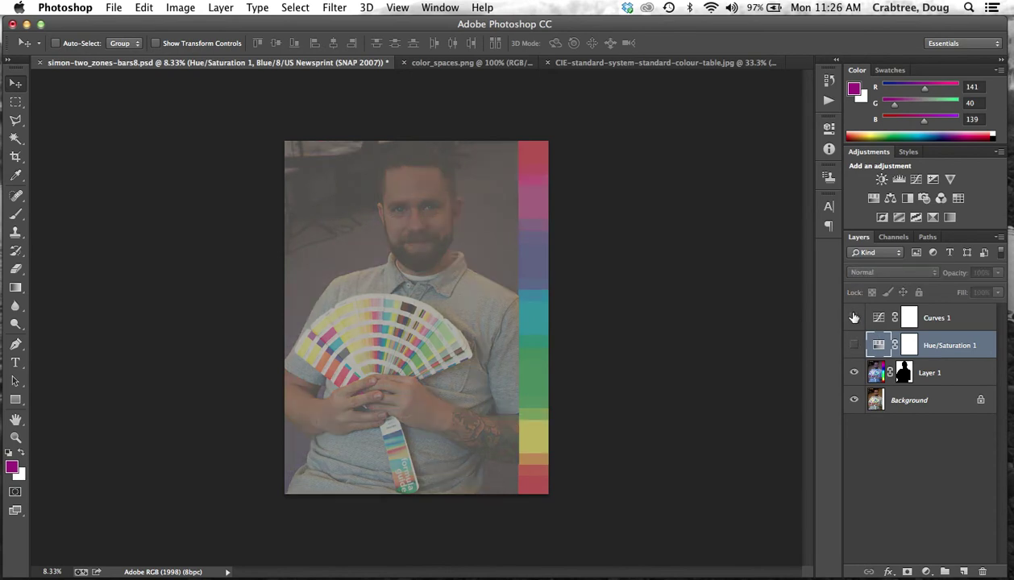
{"action": "left_click", "coordinate": [853, 345]}
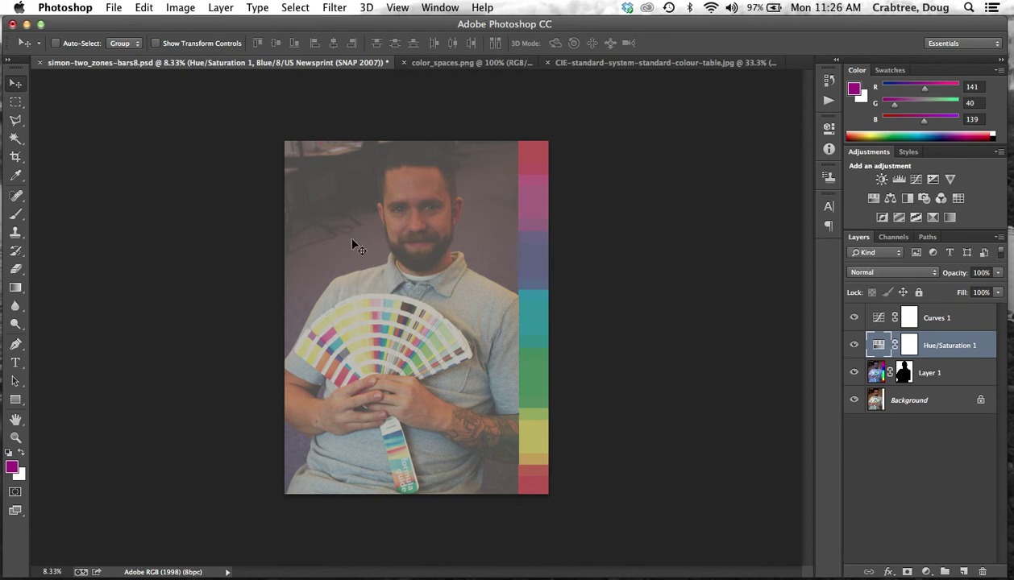
{"action": "left_click", "coordinate": [854, 318]}
{"action": "left_click", "coordinate": [853, 345]}
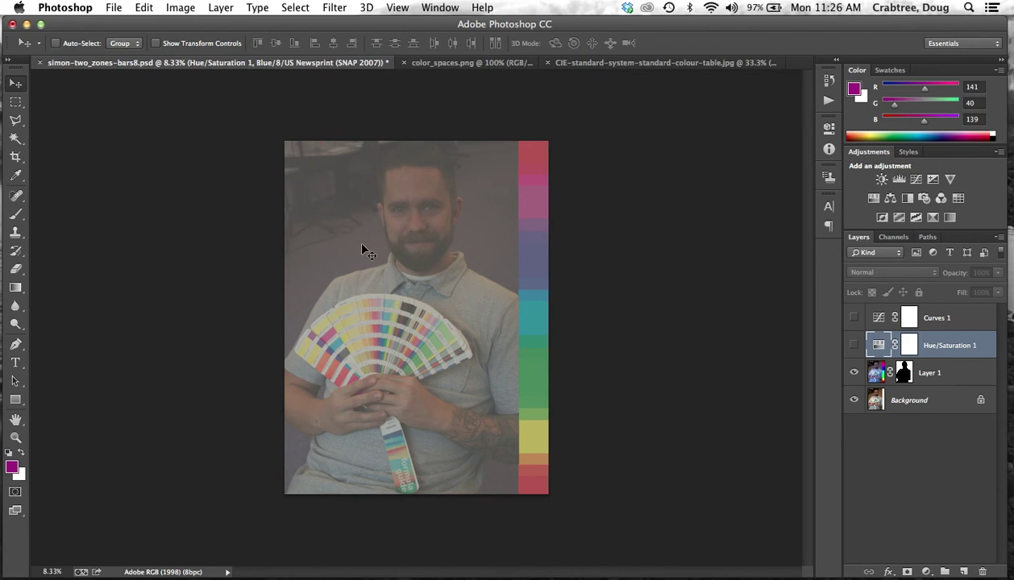
{"action": "left_click", "coordinate": [853, 345]}
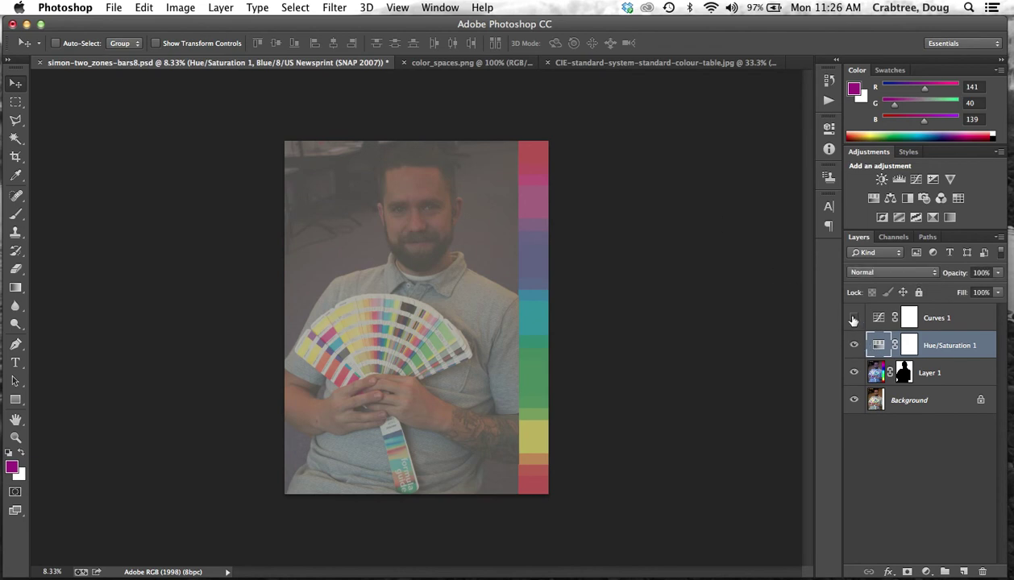
{"action": "left_click", "coordinate": [854, 318]}
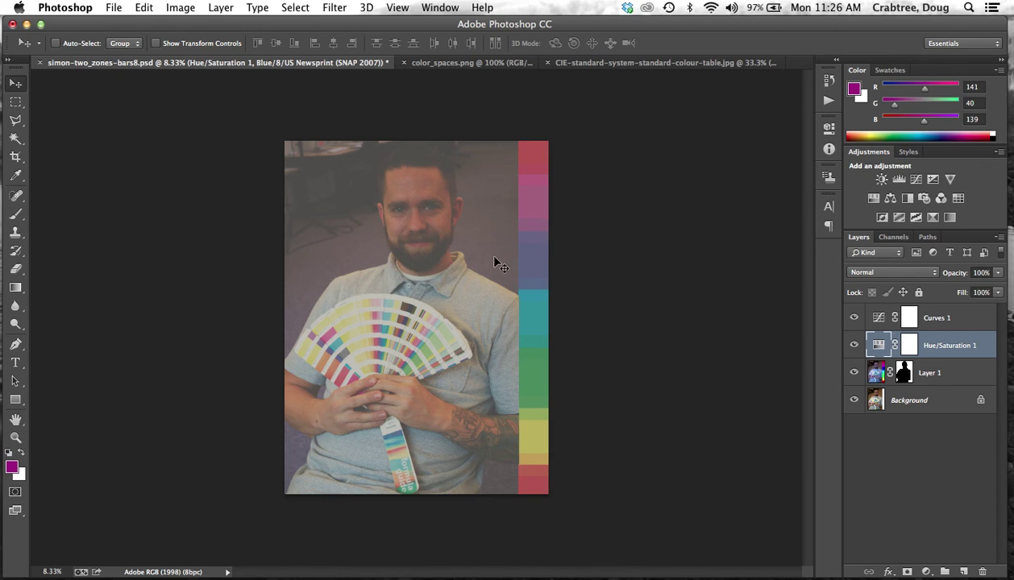
Turn off Proof Colors and hide the Curves 1 and Hue/Saturation 1 adjustment layers
{"action": "left_click", "coordinate": [396, 8]}
{"action": "mouse_move", "coordinate": [407, 25]}
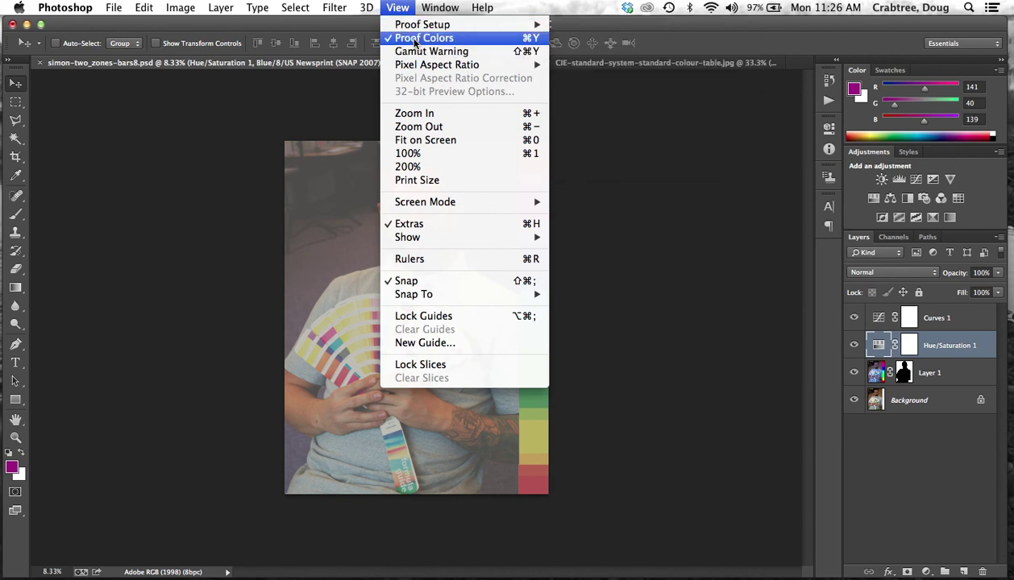
{"action": "left_click", "coordinate": [415, 39]}
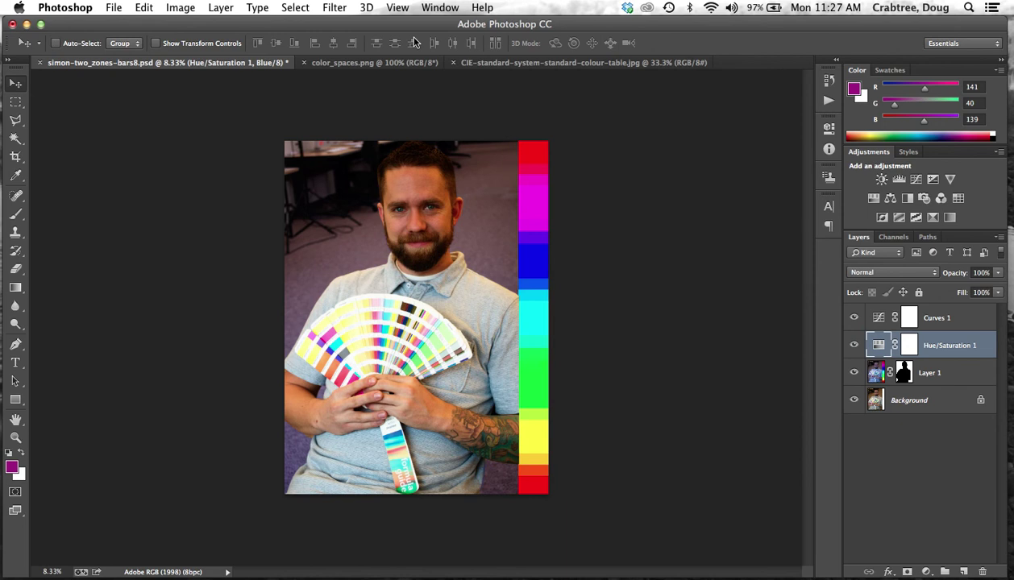
{"action": "left_click", "coordinate": [853, 317]}
{"action": "left_click", "coordinate": [854, 345]}
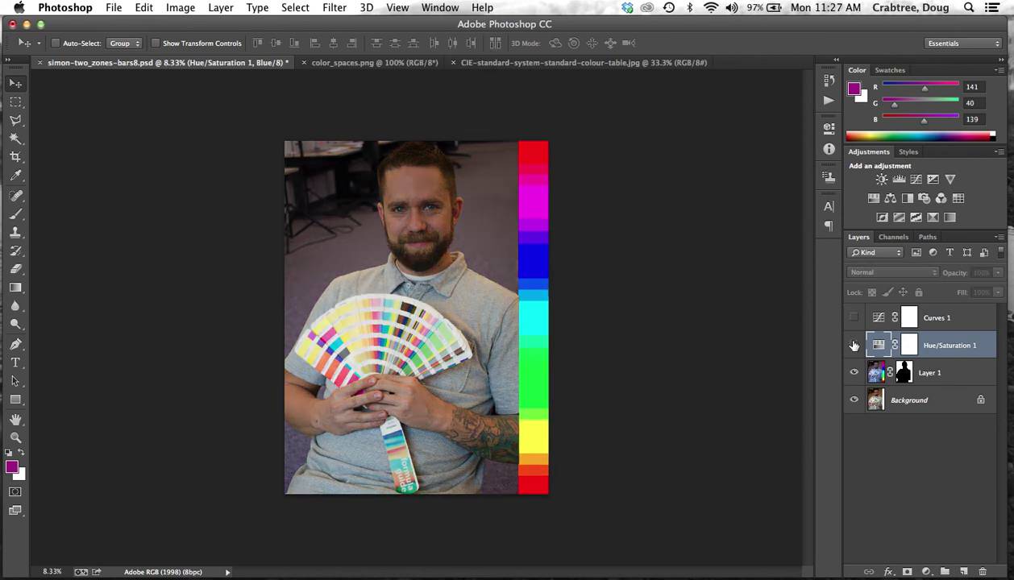